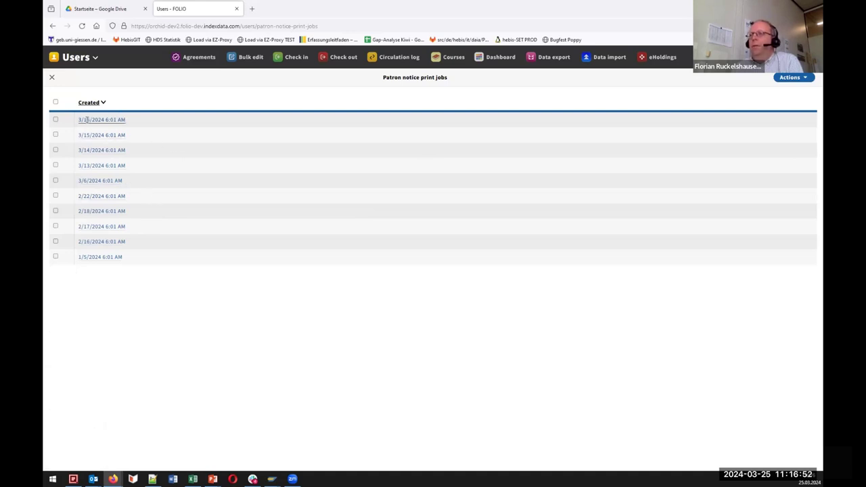
Select the print job created 3/16/2024 6:01 AM, read through its PDF notice and close the document.
left_click(56, 119)
left_click(101, 119)
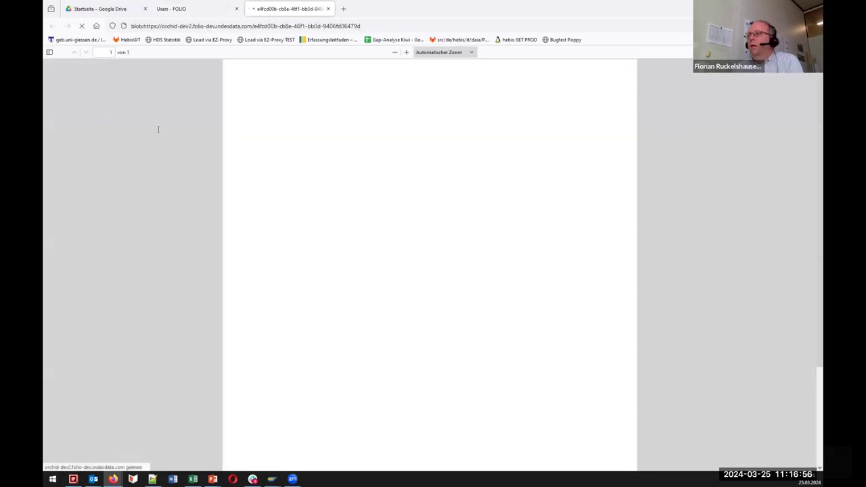
scroll(512, 195, "down", 3)
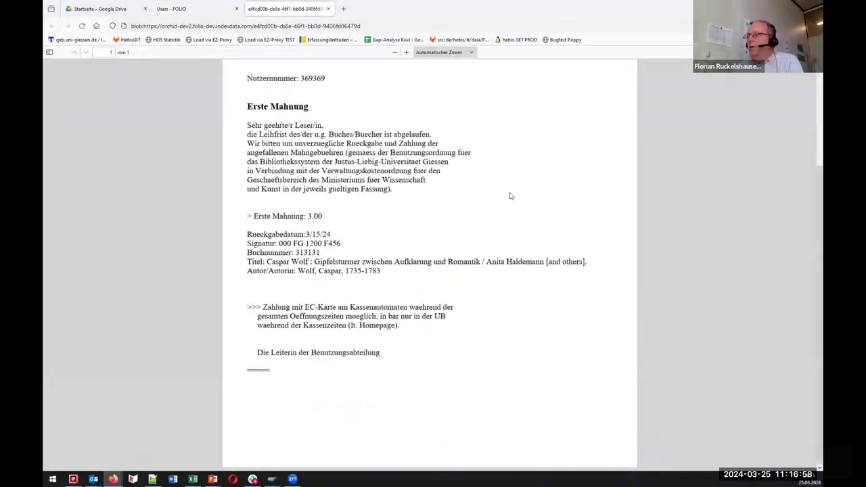
scroll(508, 195, "up", 3)
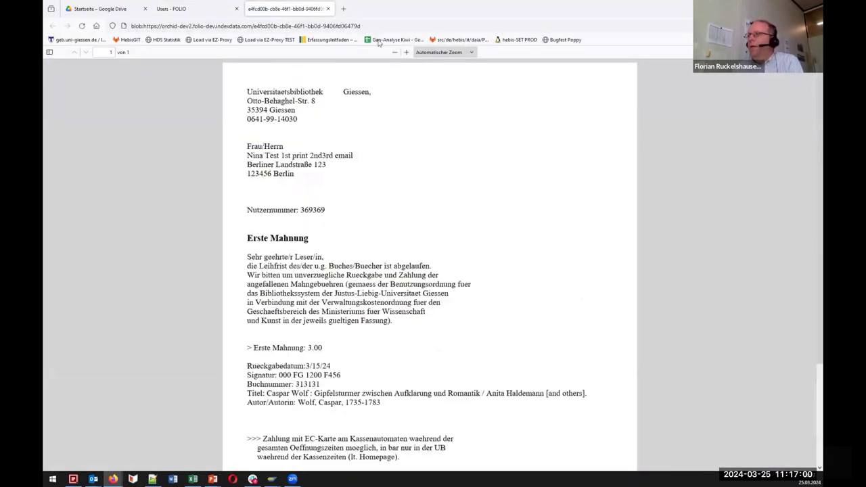
left_click(329, 9)
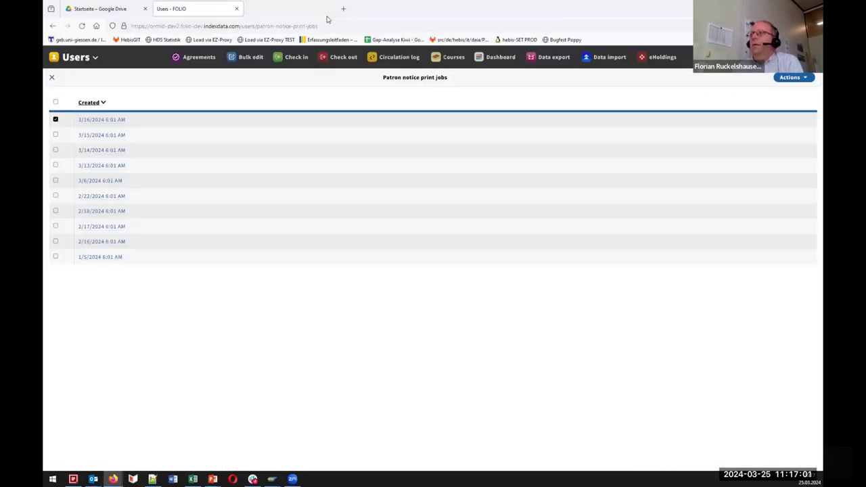
View the PDF notices of the 3/15/2024 and 1/5/2024 print jobs, closing each document after reading it.
left_click(94, 135)
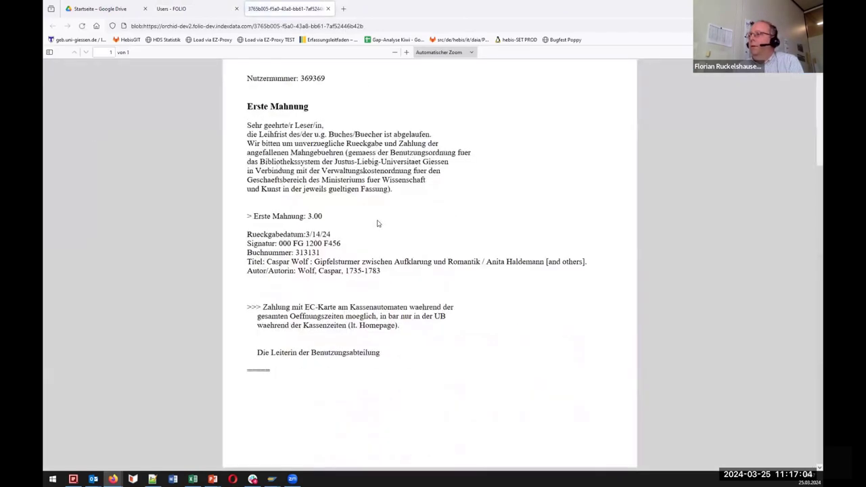
left_click(328, 9)
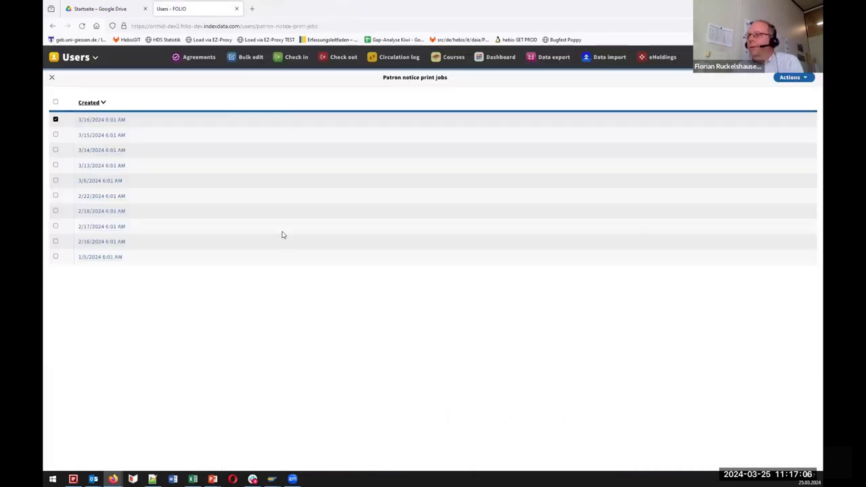
left_click(107, 256)
scroll(369, 220, "down", 3)
scroll(370, 222, "up", 3)
left_click(329, 9)
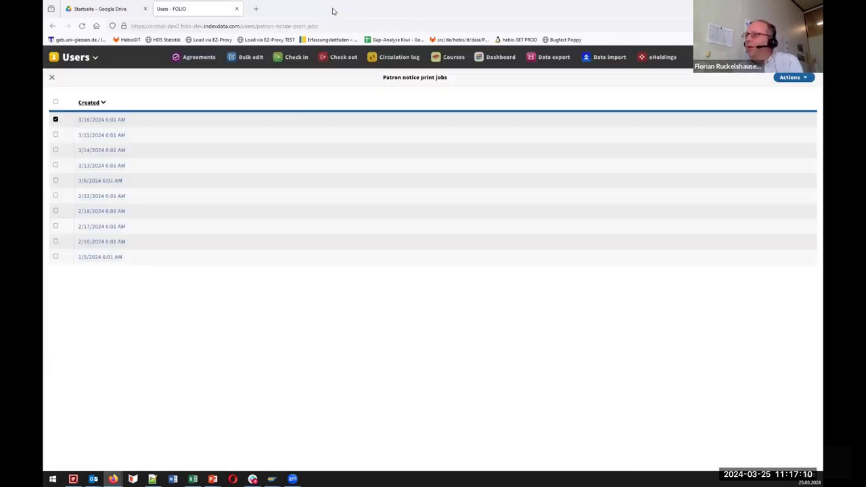
View the PDF notice of the print job created 2/22/2024 6:01 AM and close the document.
left_click(114, 198)
scroll(399, 218, "down", 3)
scroll(398, 221, "up", 2)
scroll(398, 221, "up", 1)
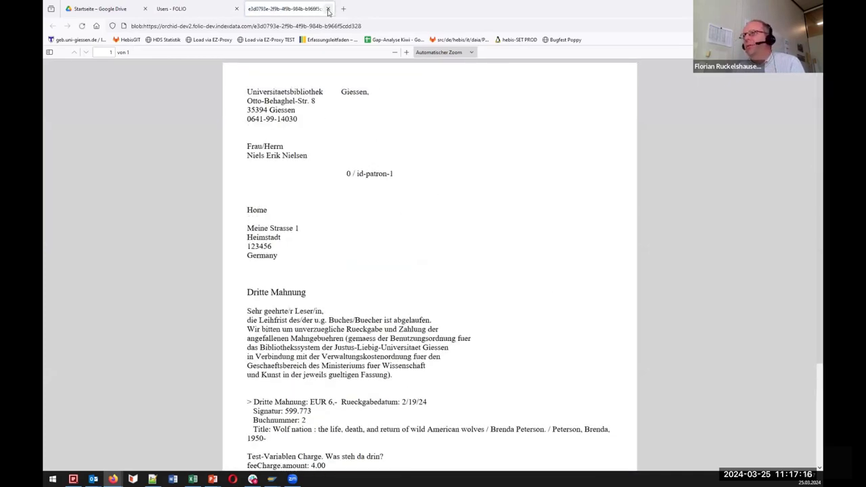
left_click(329, 9)
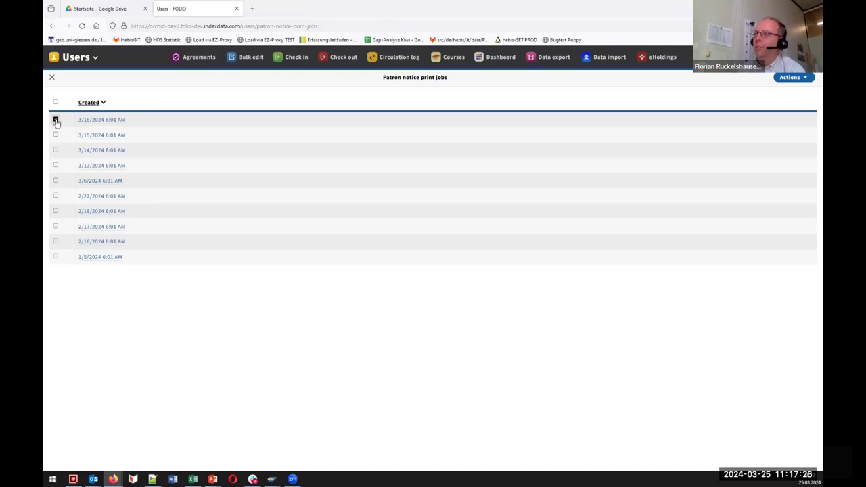
Show the option for deleting the selected print jobs without carrying it out.
left_click(802, 80)
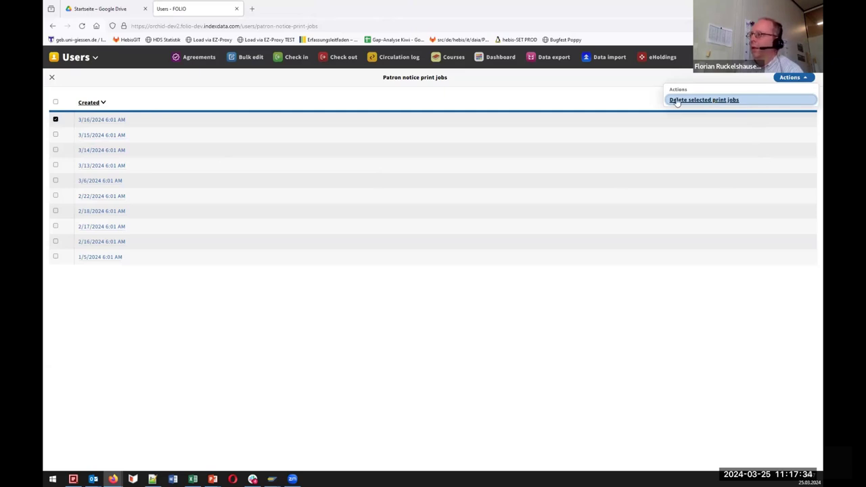
left_click(382, 95)
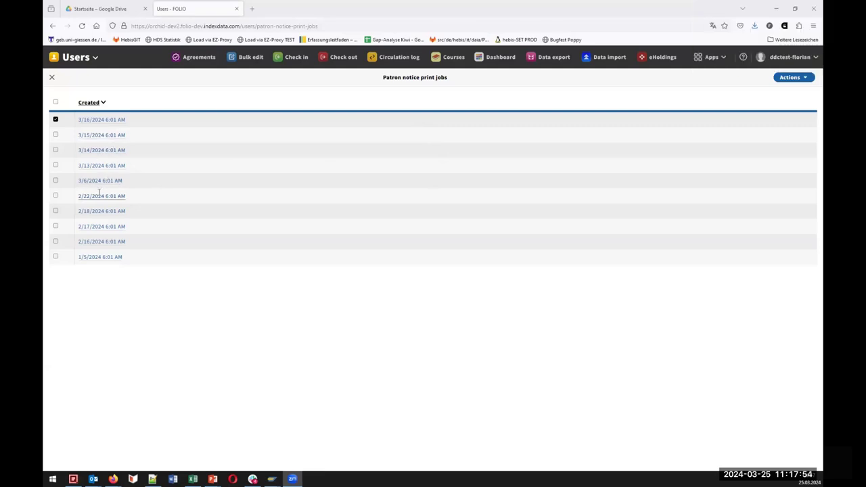
Read both pages of the PDF for the print job created 2/16/2024 6:01 AM and close the document.
left_click(95, 242)
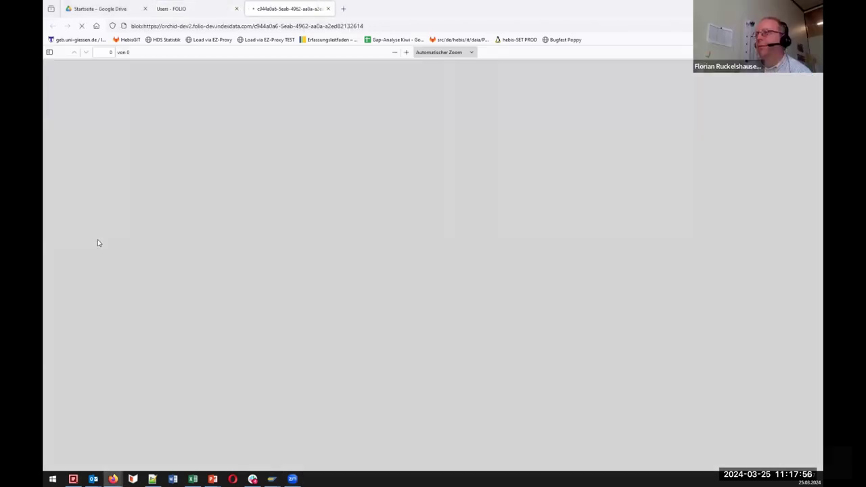
scroll(336, 267, "down", 10)
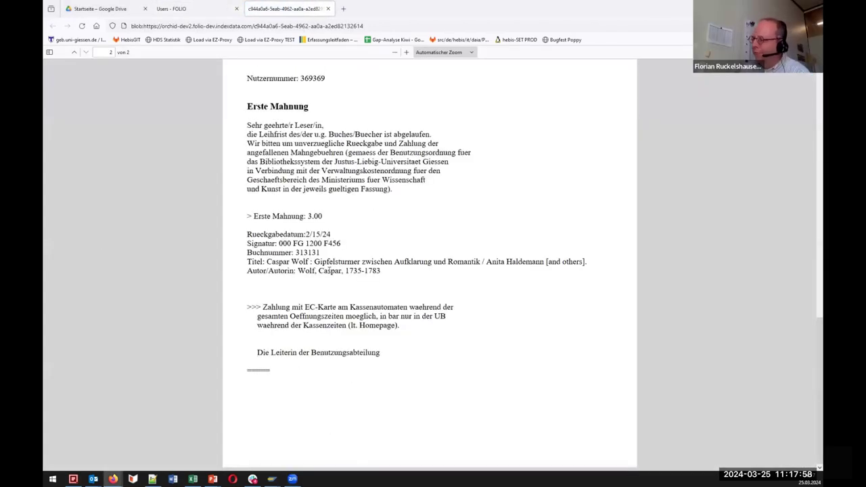
scroll(328, 272, "up", 5)
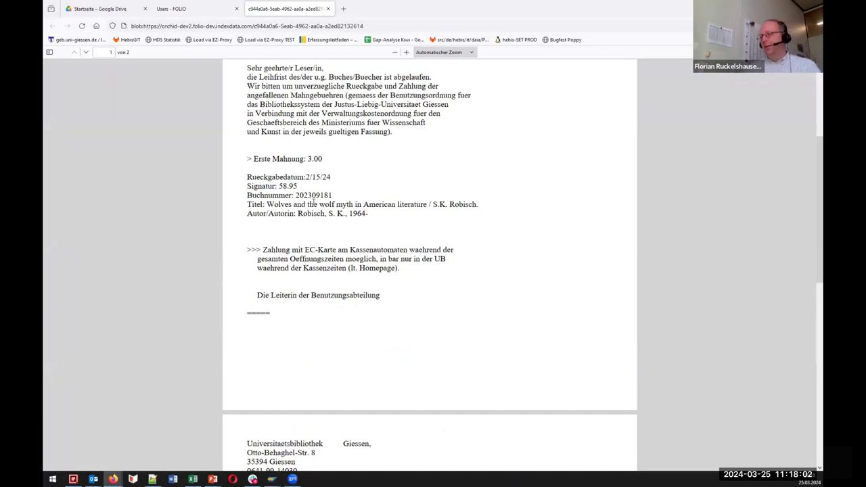
scroll(314, 205, "up", 3)
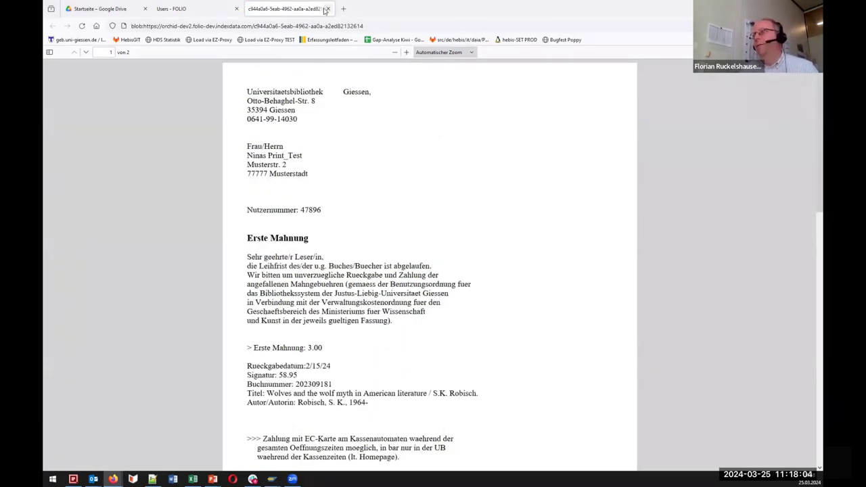
left_click(328, 10)
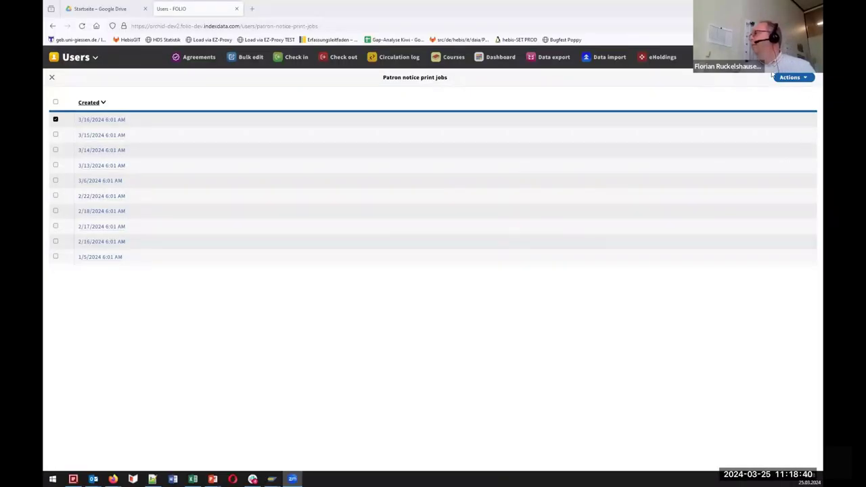
Open the patron notice template "First reminder fee. To be send as email" in the Circulation settings.
left_click(714, 56)
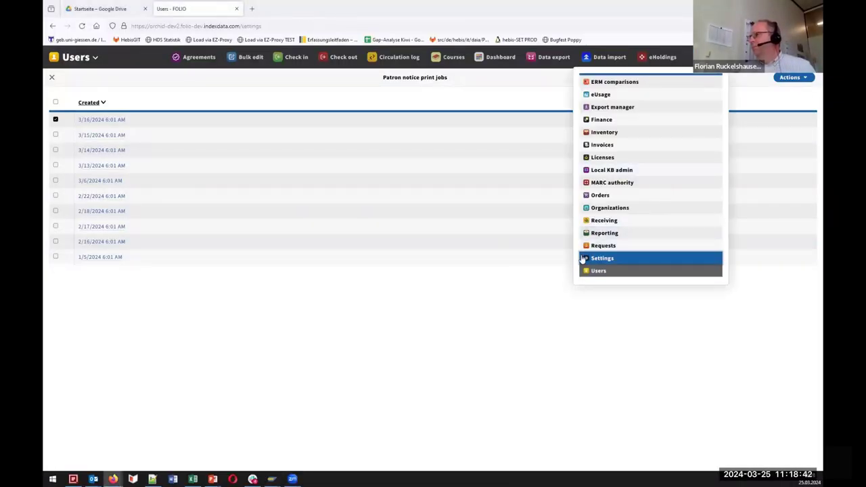
left_click(581, 258)
left_click(95, 151)
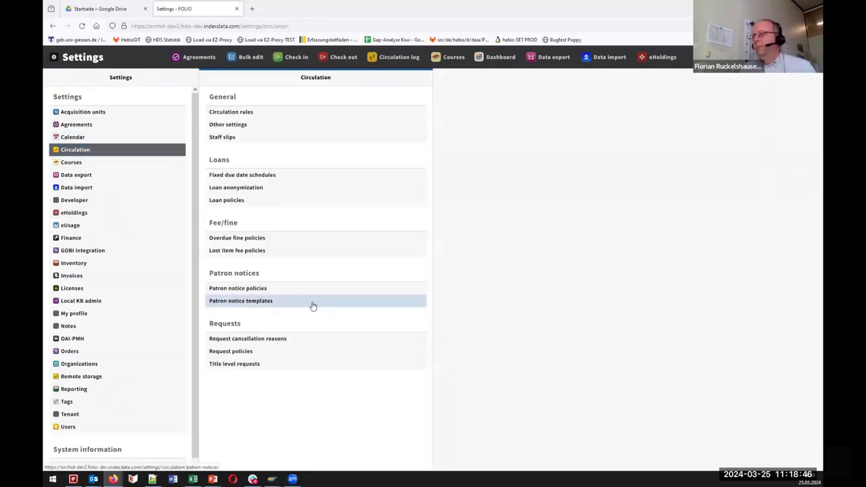
left_click(311, 303)
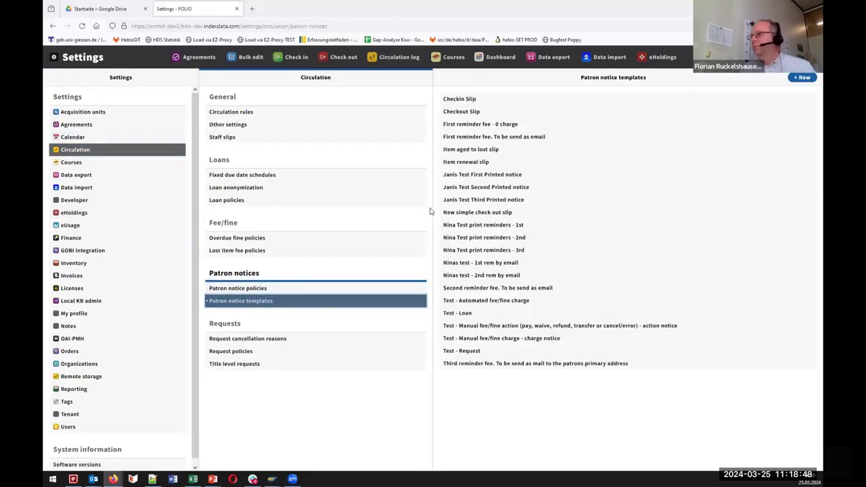
left_click(473, 139)
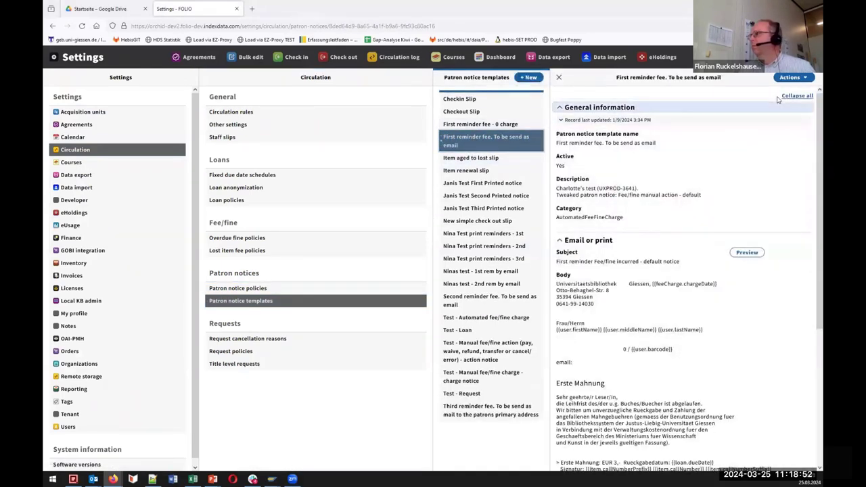
Open the first reminder fee template for editing and examine its Email or print section and body text.
left_click(792, 77)
left_click(785, 99)
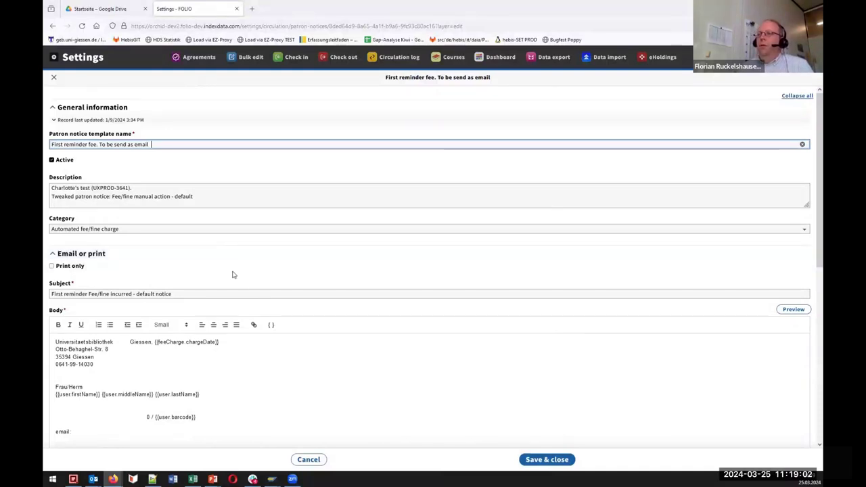
scroll(232, 274, "down", 3)
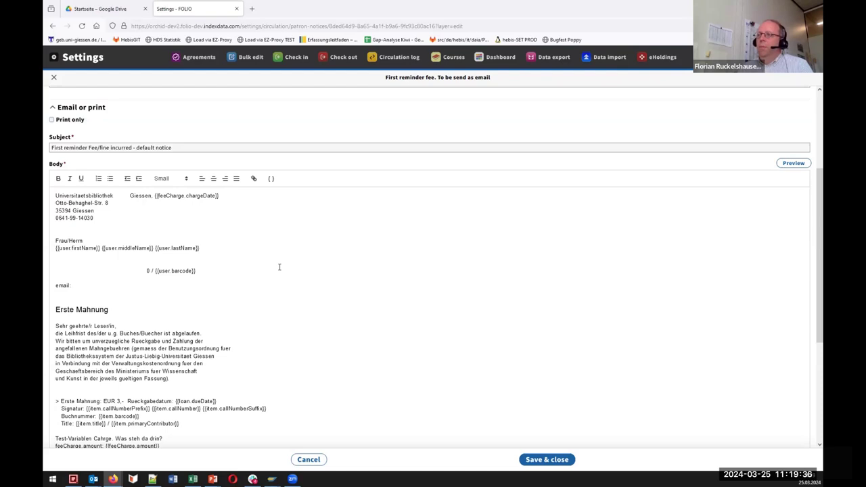
scroll(279, 269, "down", 5)
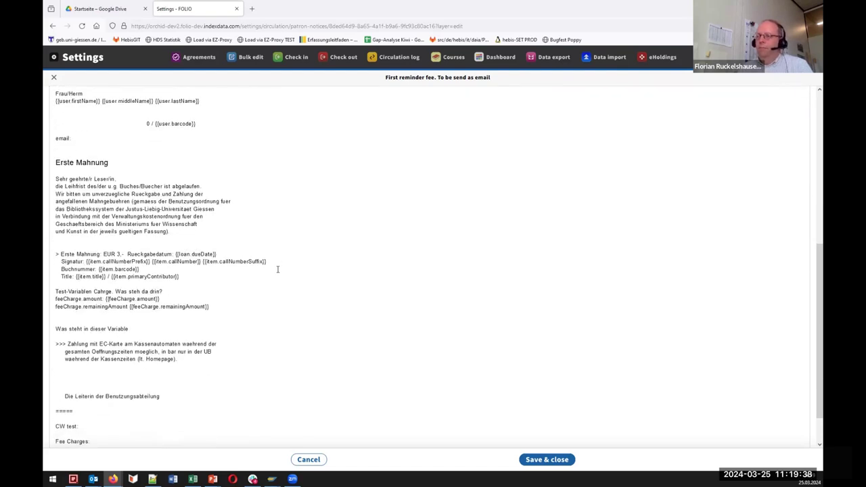
scroll(277, 269, "up", 6)
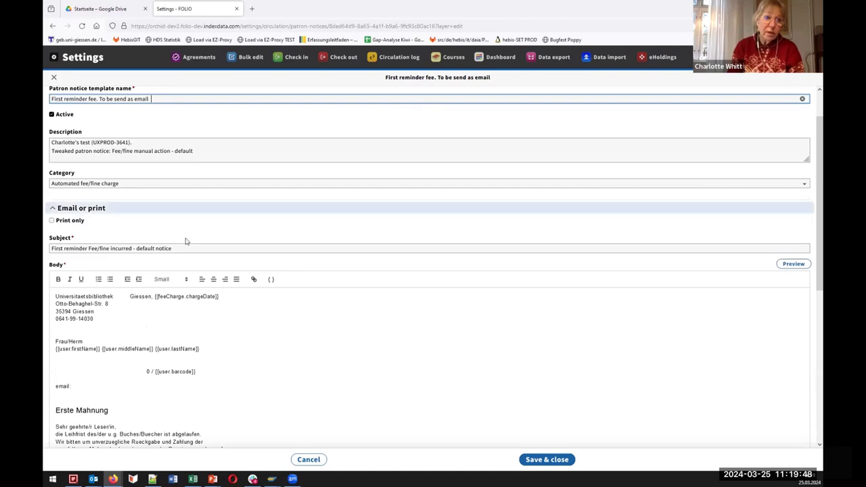
Switch the template's Print only option on and off again, and close the template without saving.
left_click(123, 220)
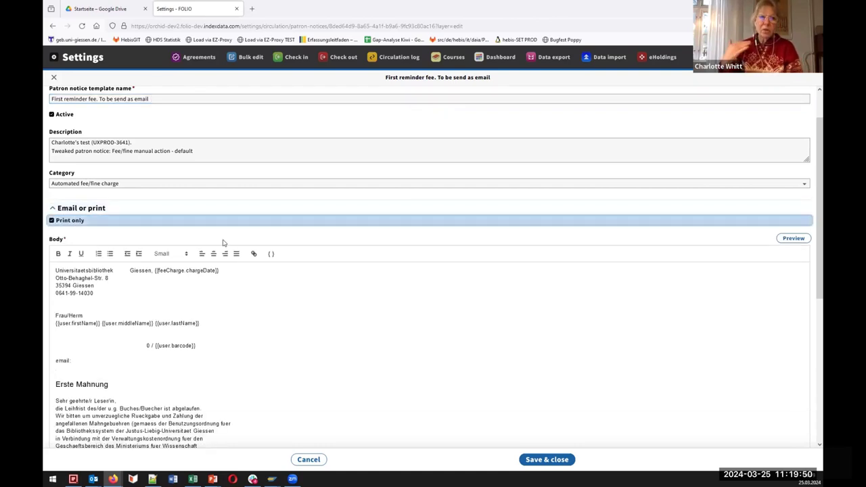
scroll(223, 242, "down", 3)
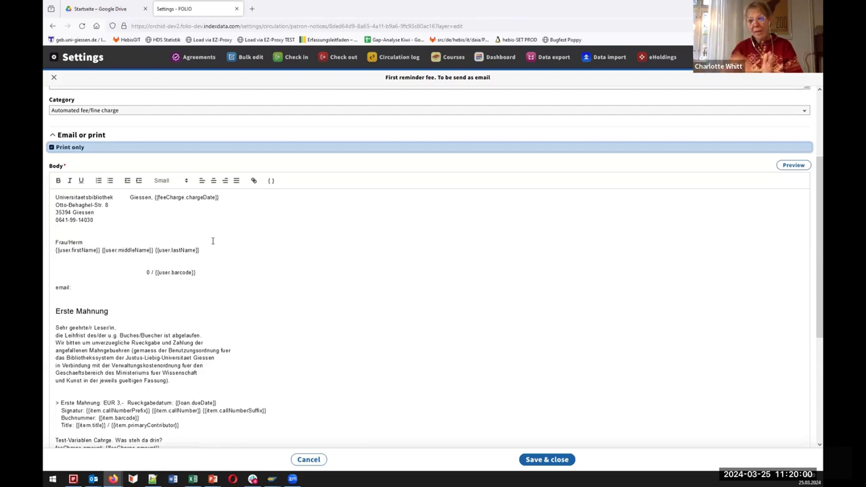
left_click(70, 149)
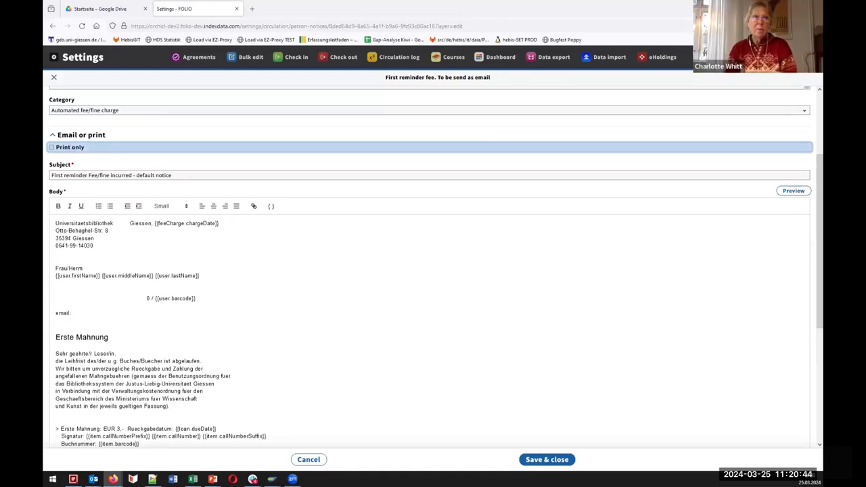
left_click(309, 459)
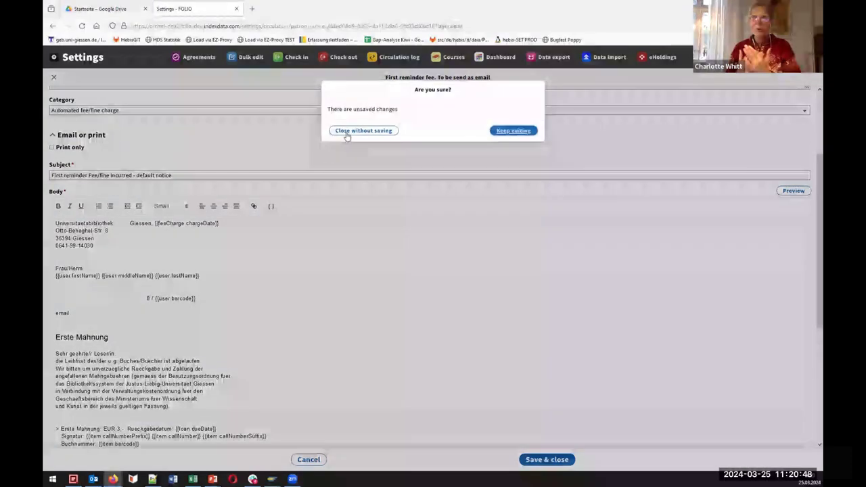
left_click(346, 132)
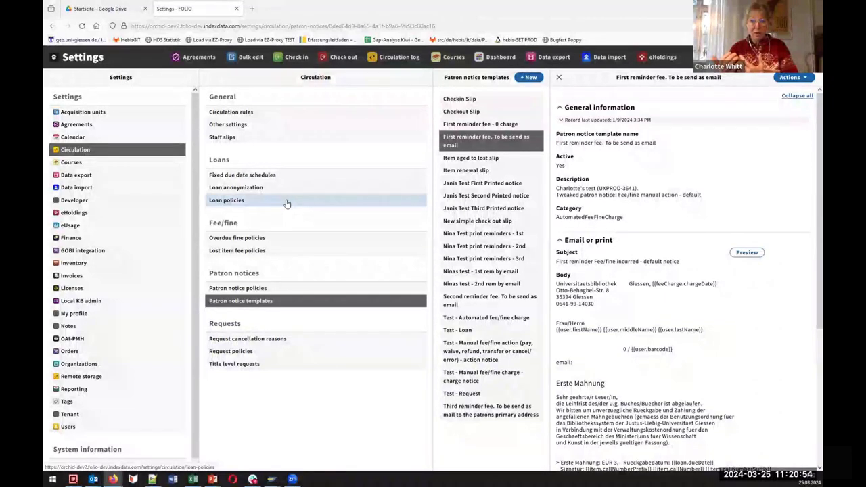
Open the "ninas test" policy among the overdue fine policies in the Circulation settings.
left_click(274, 237)
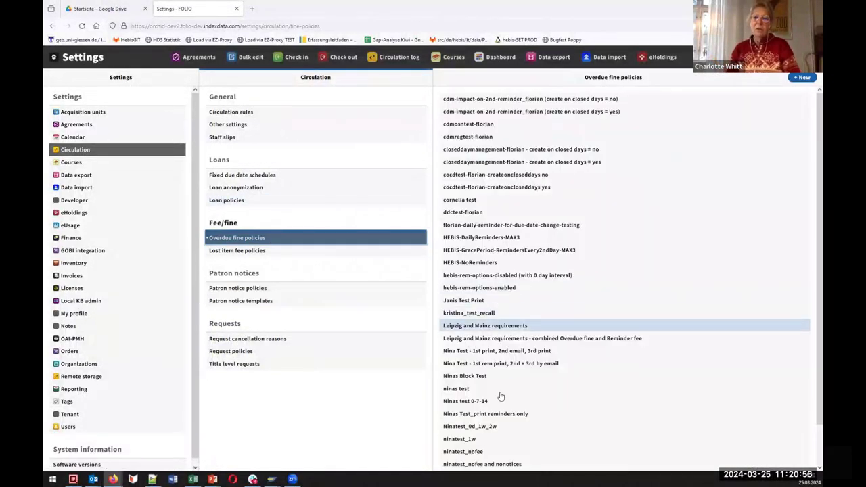
scroll(497, 379, "down", 1)
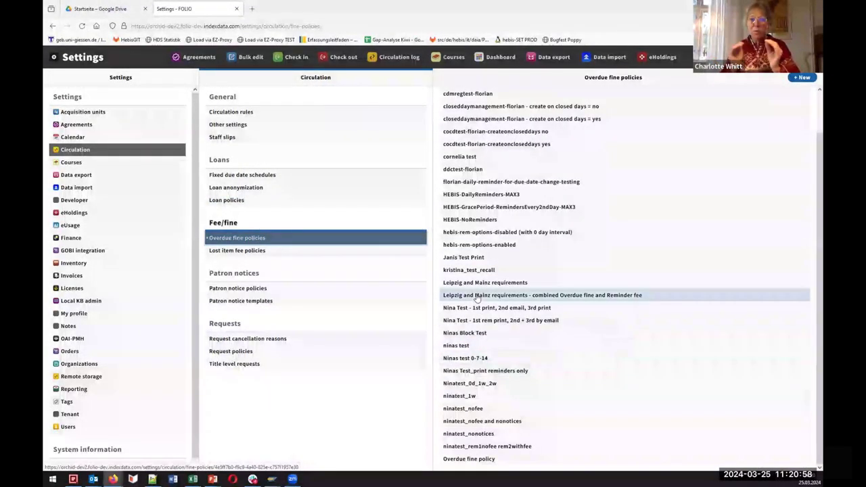
left_click(487, 345)
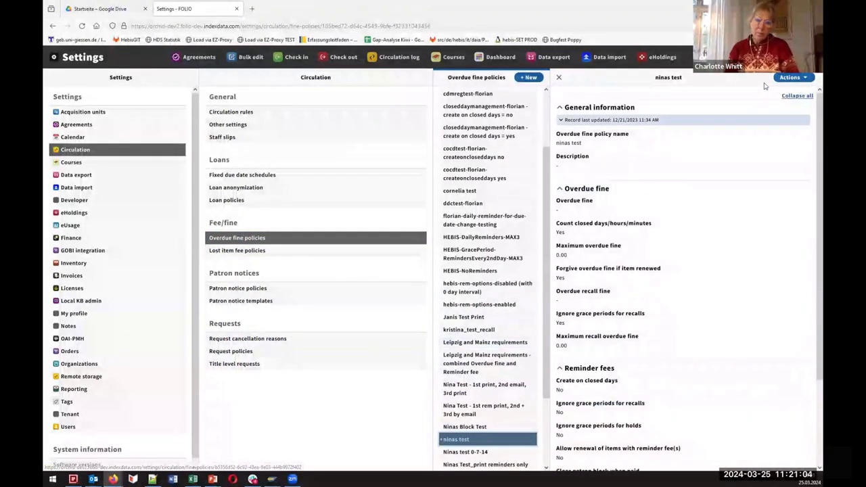
Open the policy for editing, examine the notice templates offered for its first reminder fee, and cancel editing.
left_click(791, 77)
left_click(680, 89)
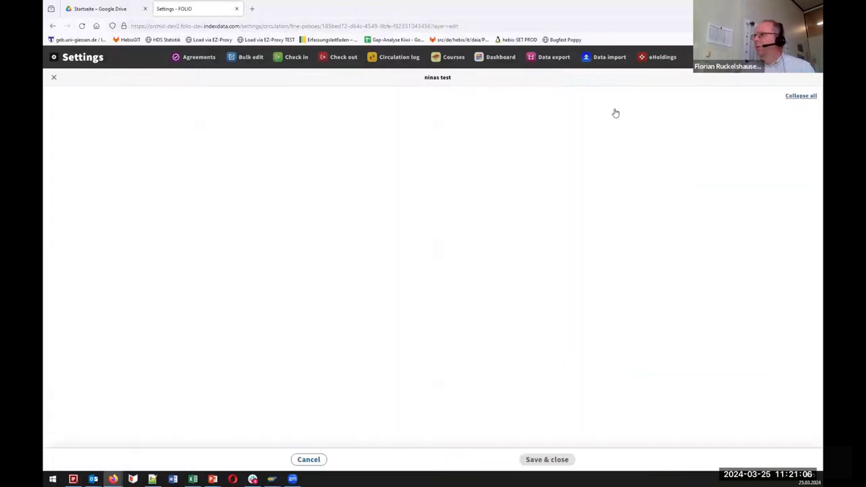
scroll(250, 262, "down", 4)
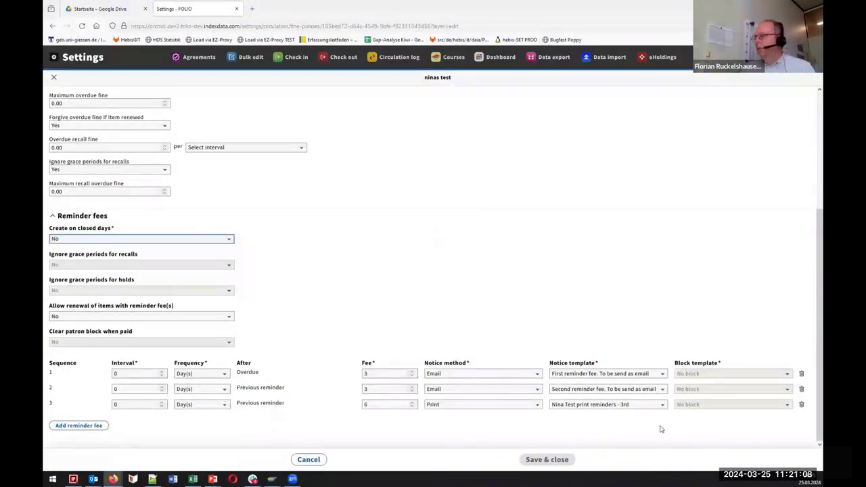
left_click(604, 374)
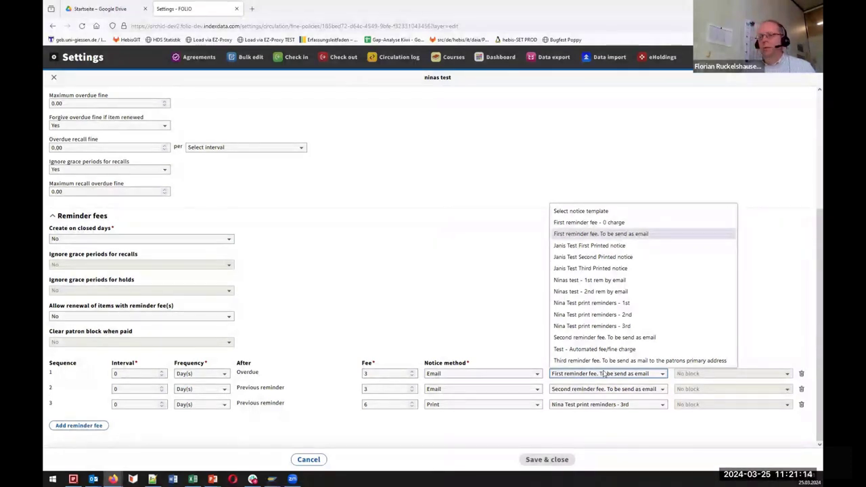
left_click(605, 374)
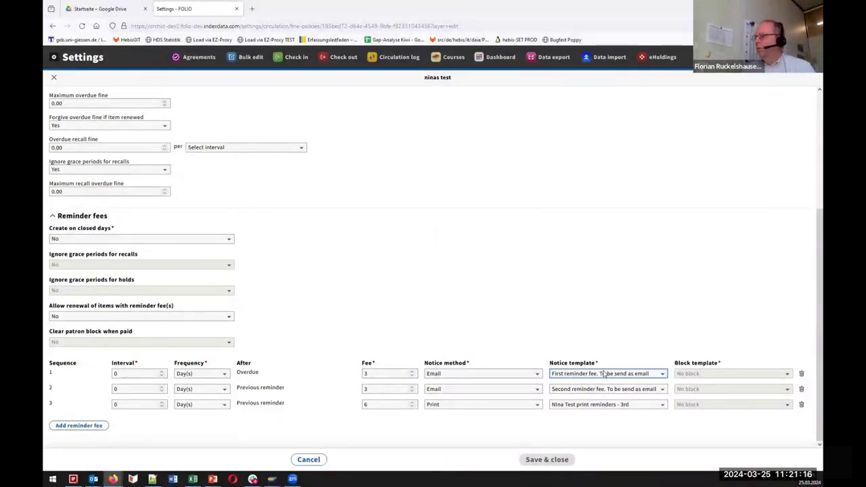
left_click(308, 459)
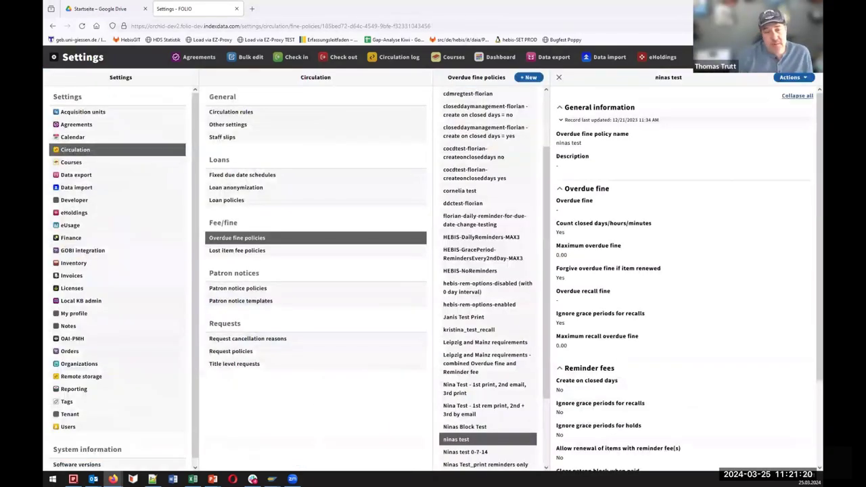